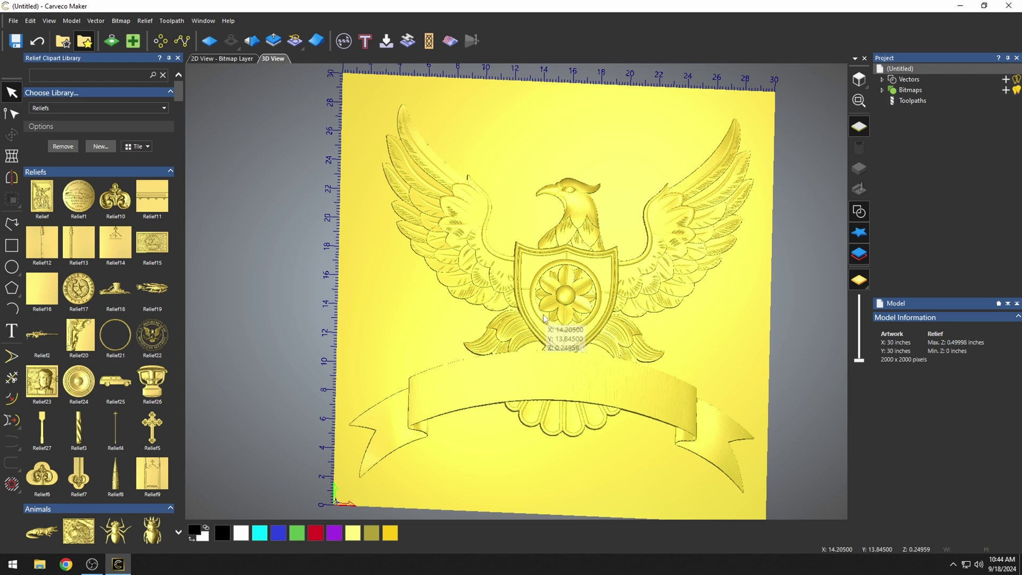
# Step: Generate an open triangle mesh at tolerance 0.0001 and orbit to inspect it
pyautogui.click(344, 42)
pyautogui.click(825, 313)
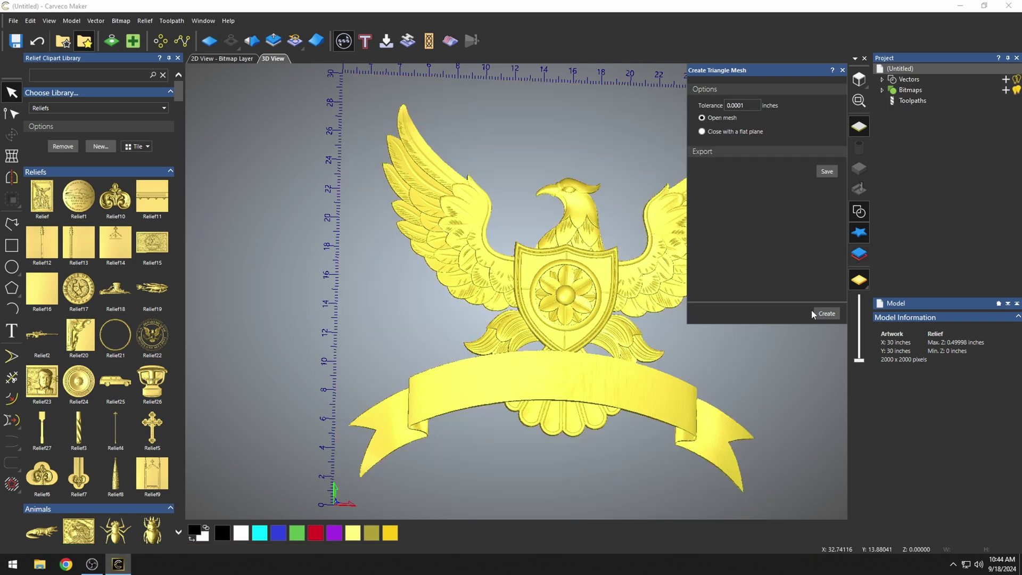
pyautogui.moveTo(535, 319); pyautogui.dragTo(553, 259)
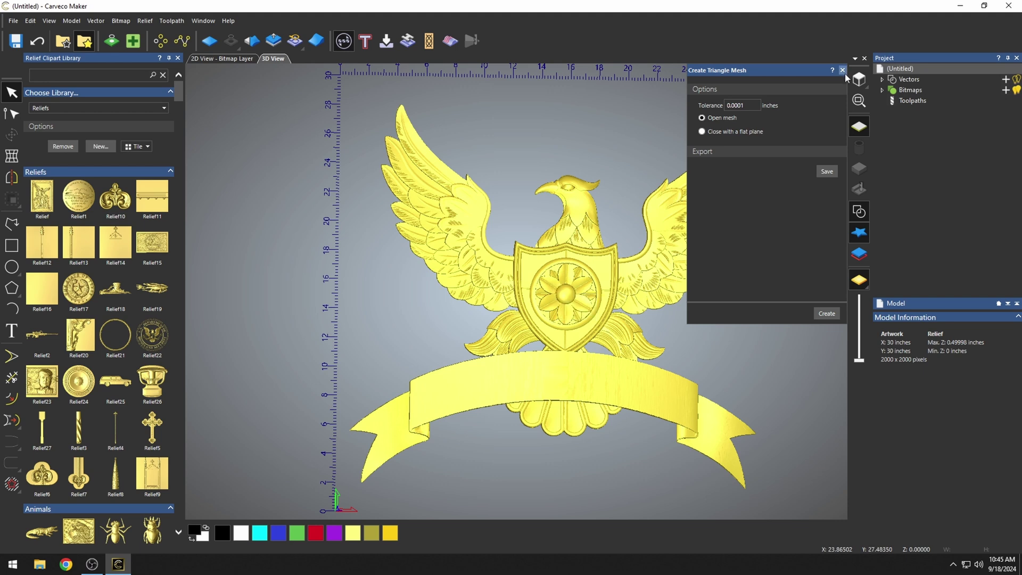
# Step: Close the mesh panel and start saving as 'Eagleandbanner' in the Documents folder
pyautogui.click(842, 70)
pyautogui.scroll(-1, 561, 199)
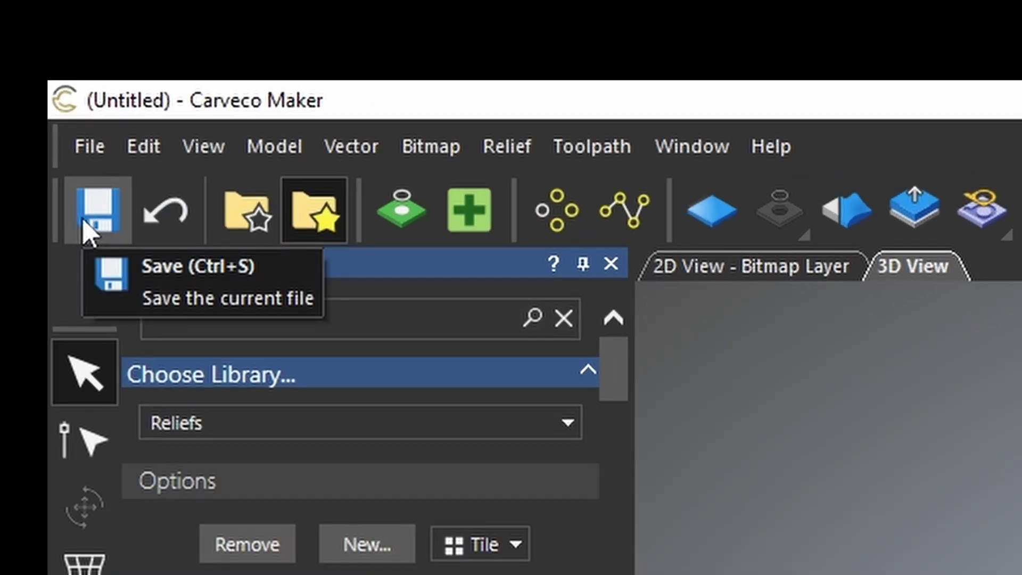
pyautogui.click(89, 228)
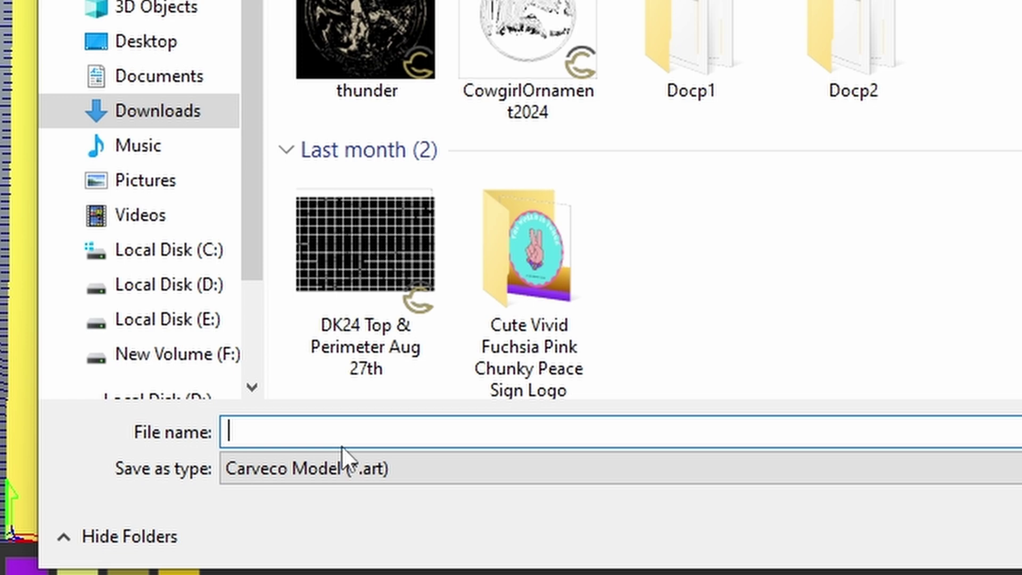
pyautogui.write('Ega')
pyautogui.press('BackSpace')
pyautogui.press('BackSpace')
pyautogui.write('agleand')
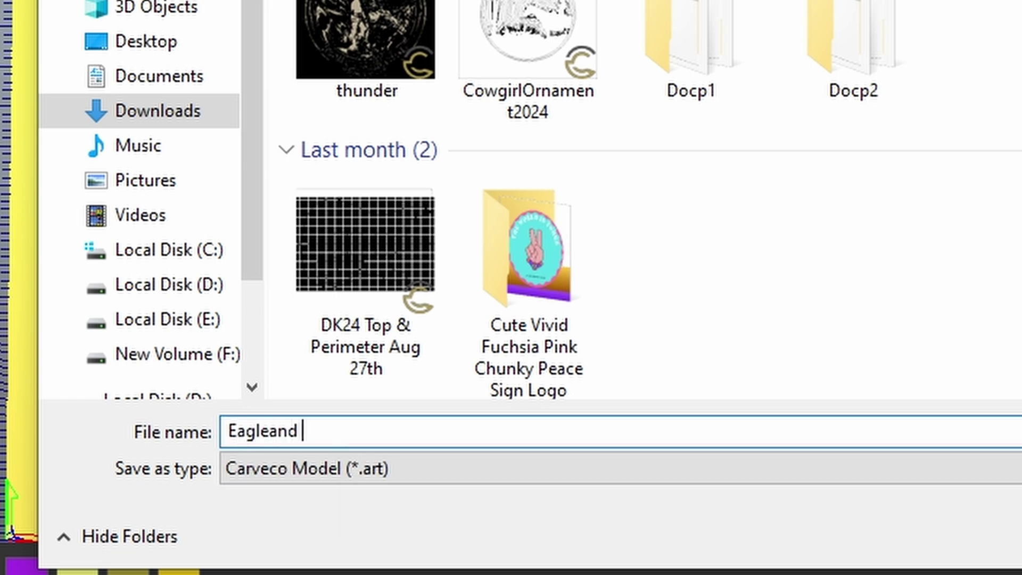
pyautogui.press('BackSpace')
pyautogui.write('banner')
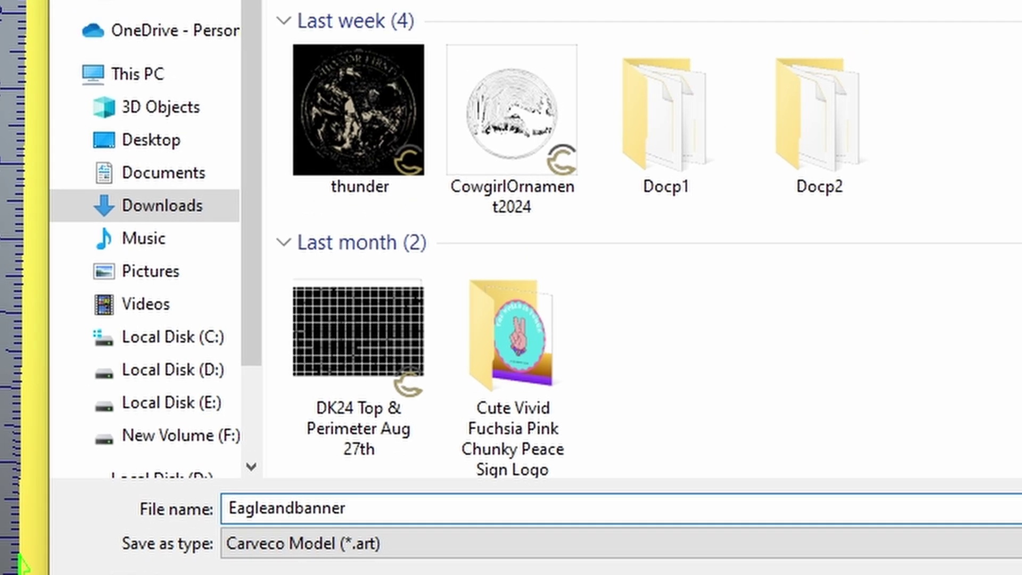
pyautogui.scroll(3, 585, 85)
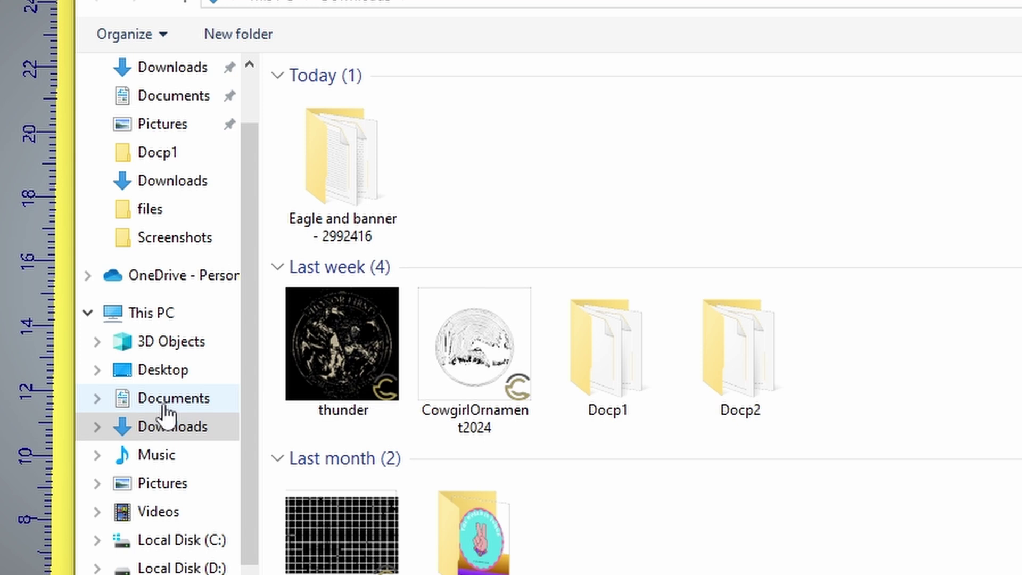
pyautogui.click(173, 398)
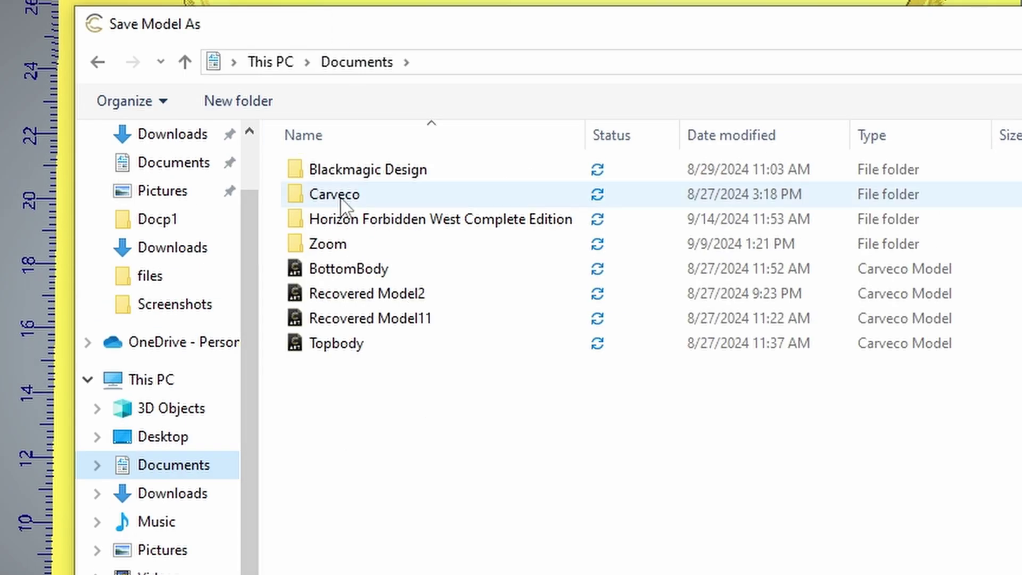
# Step: Browse into Documents > Carveco > Reliefs in the Save Model As dialog
pyautogui.doubleClick(334, 194)
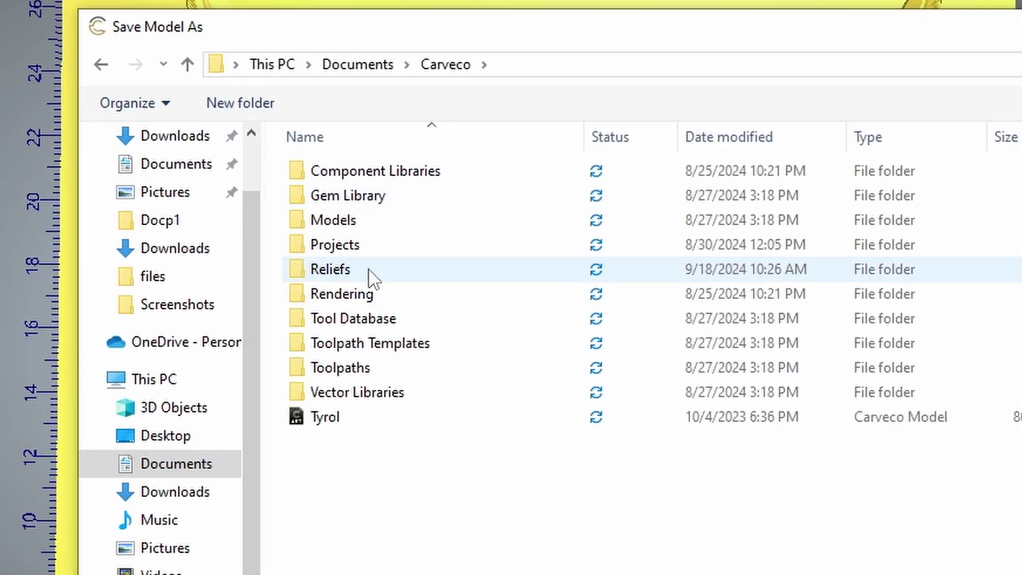
pyautogui.doubleClick(329, 269)
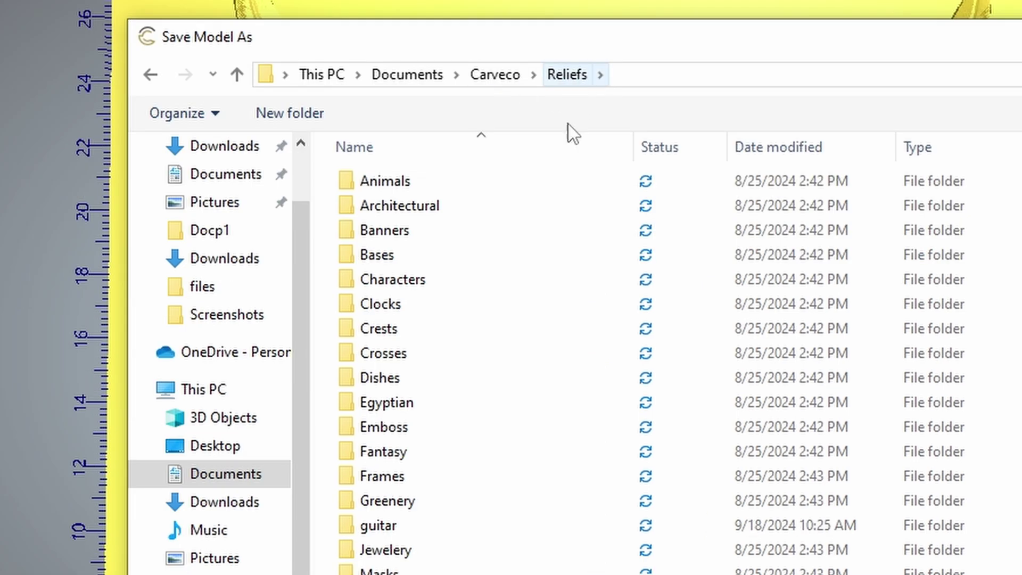
pyautogui.scroll(-3, 446, 357)
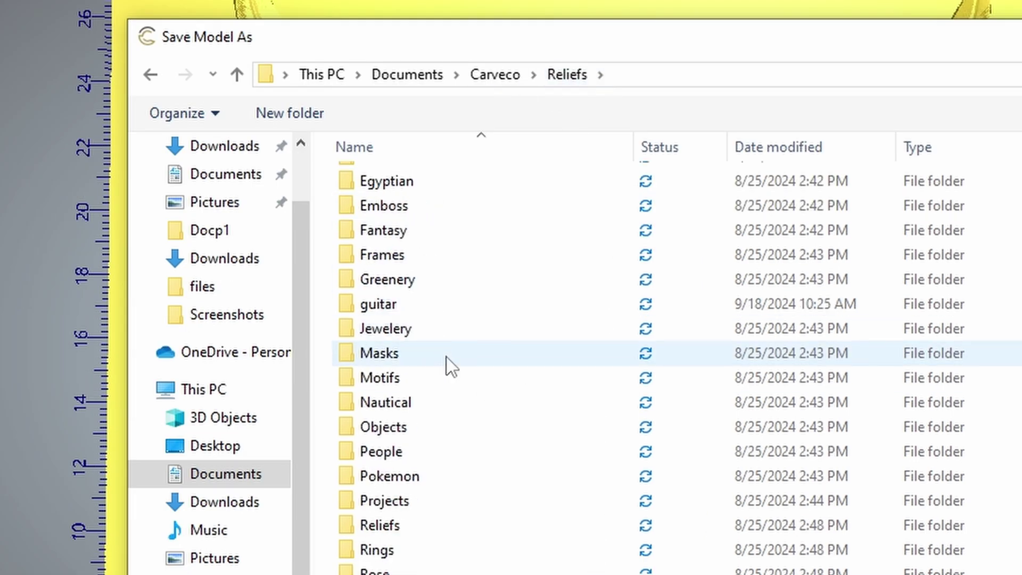
pyautogui.scroll(-1, 446, 356)
pyautogui.scroll(-1, 446, 357)
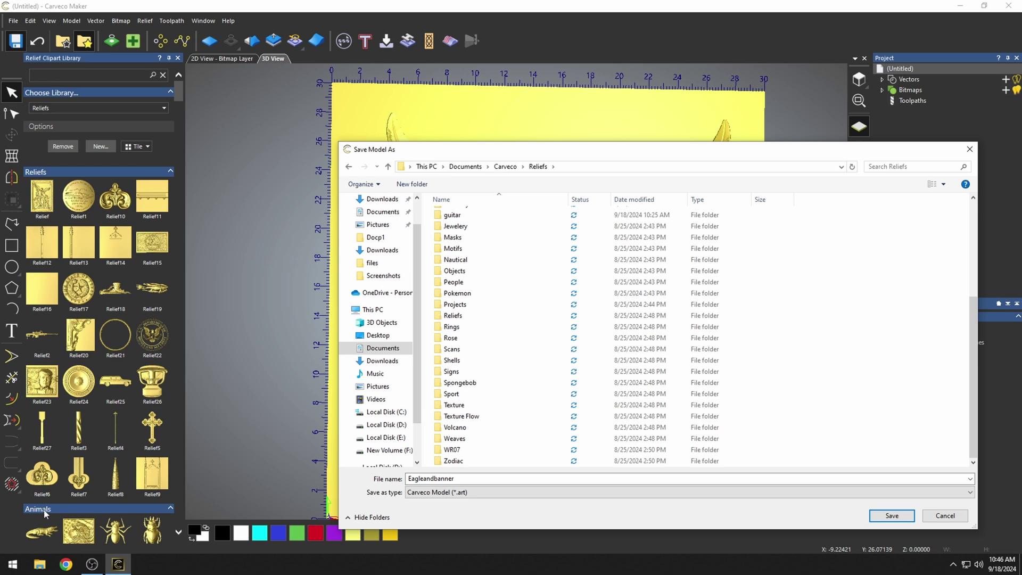
pyautogui.scroll(4, 559, 368)
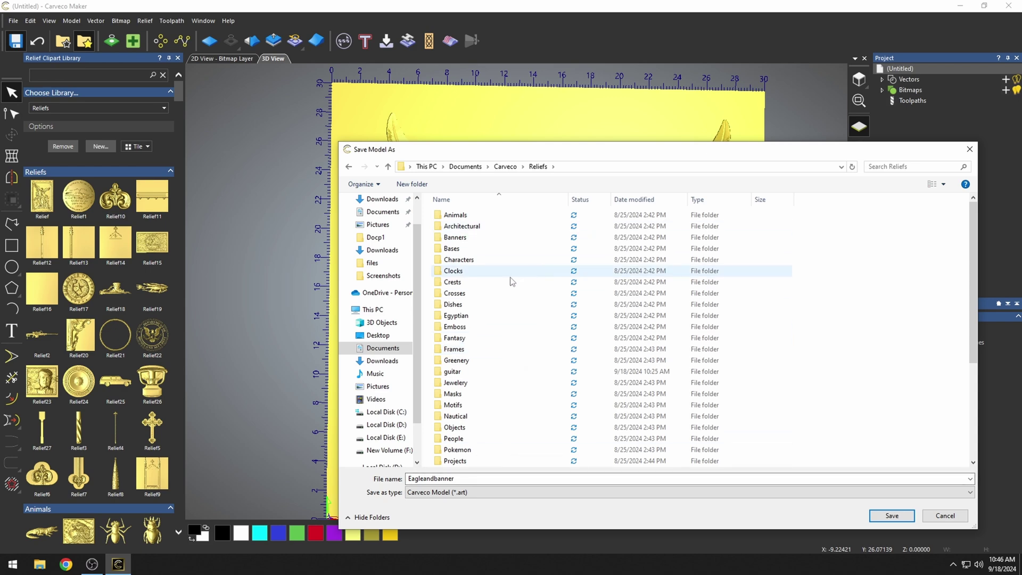
# Step: Create and open a new folder 'A' inside Reliefs to hold Eagleandbanner
pyautogui.rightClick(459, 259)
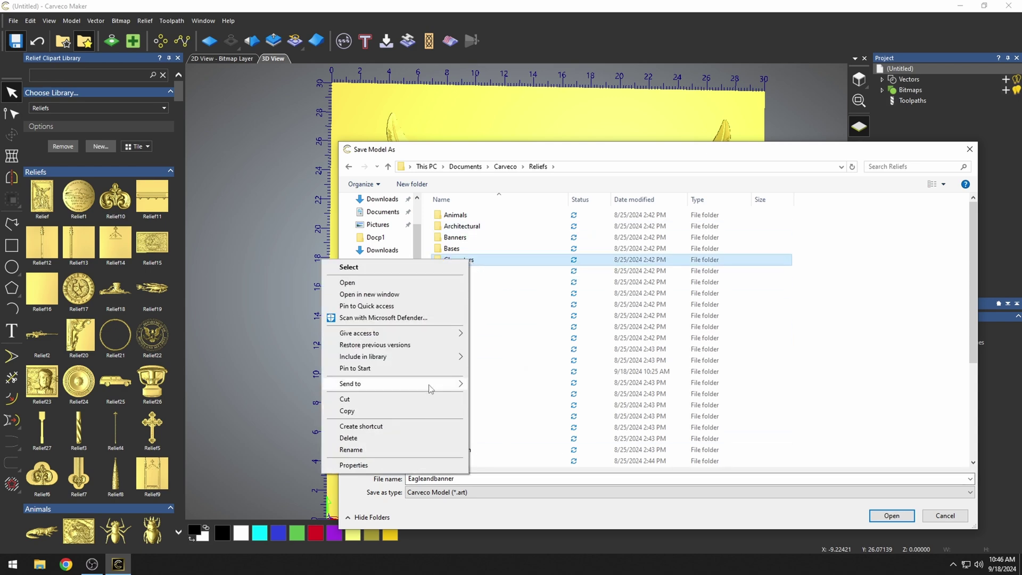
pyautogui.press('Escape')
pyautogui.rightClick(663, 335)
pyautogui.click(663, 375)
pyautogui.write('A')
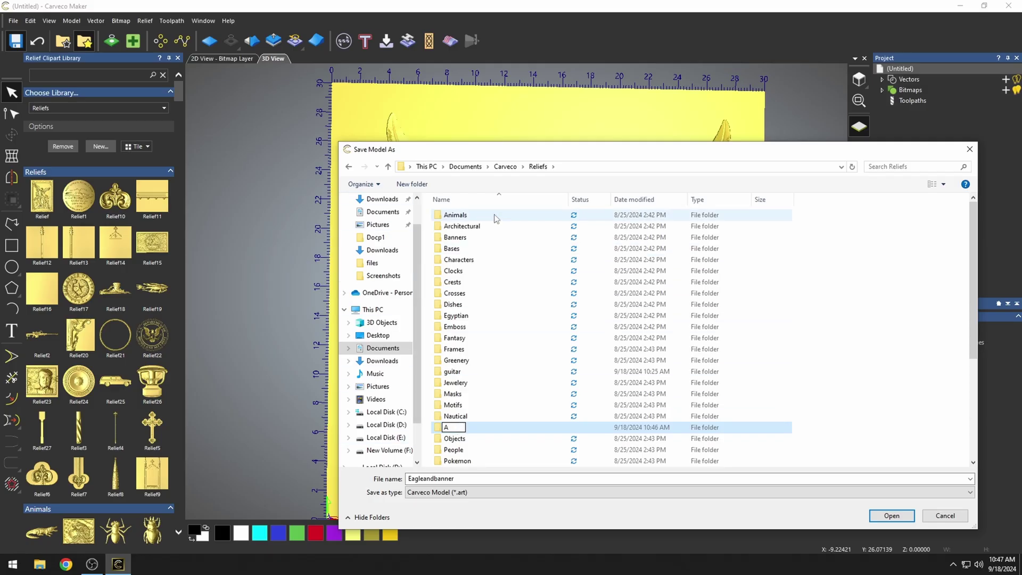
pyautogui.press('Return')
pyautogui.press('Return')
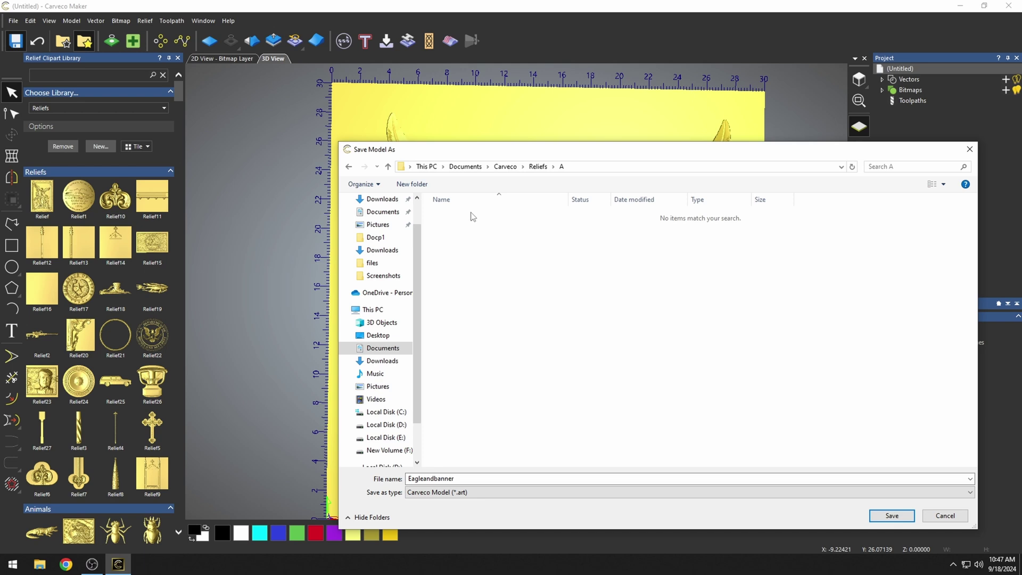
pyautogui.click(423, 480)
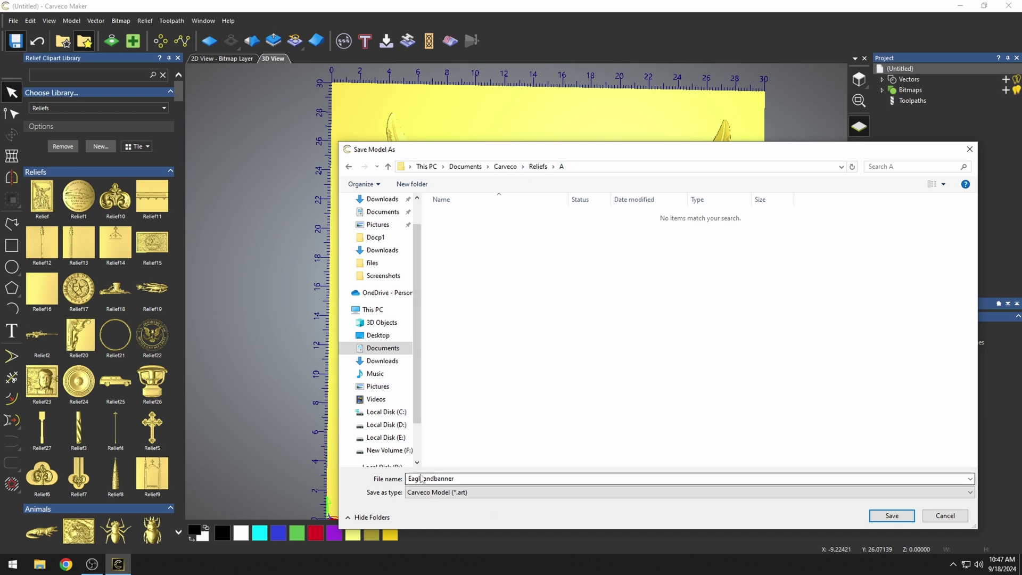
pyautogui.click(874, 520)
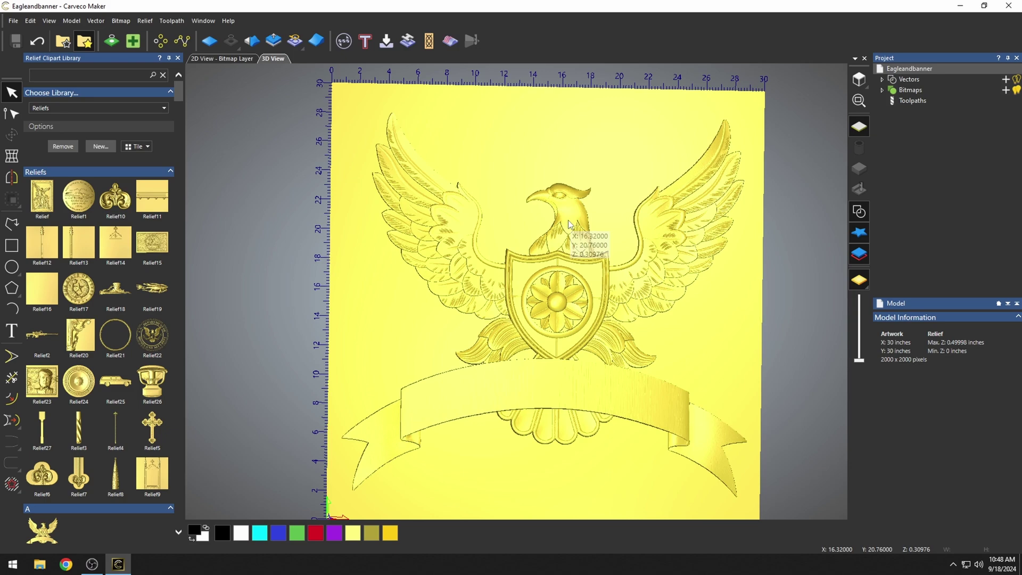
pyautogui.scroll(-3, 62, 377)
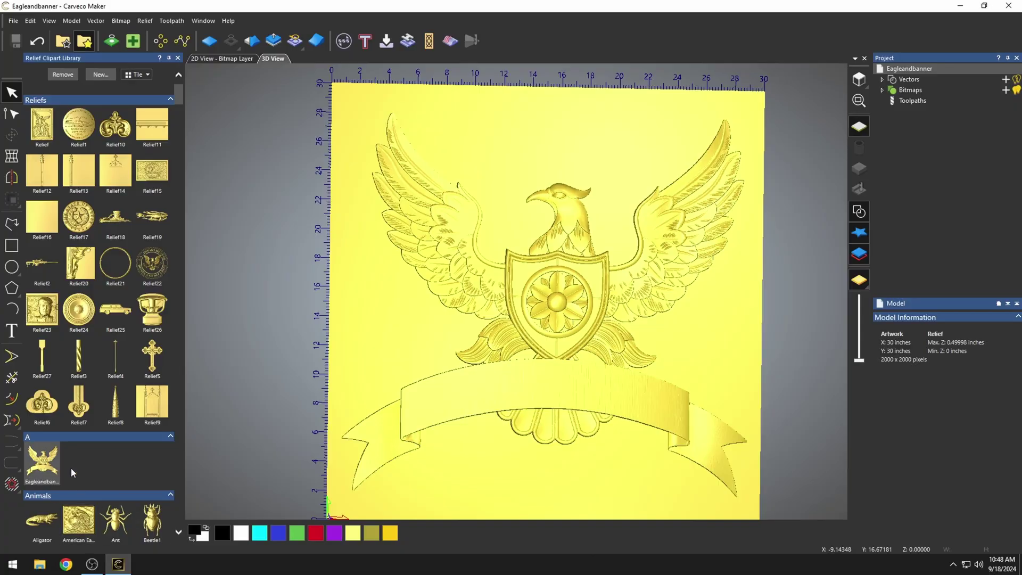
pyautogui.scroll(3, 71, 471)
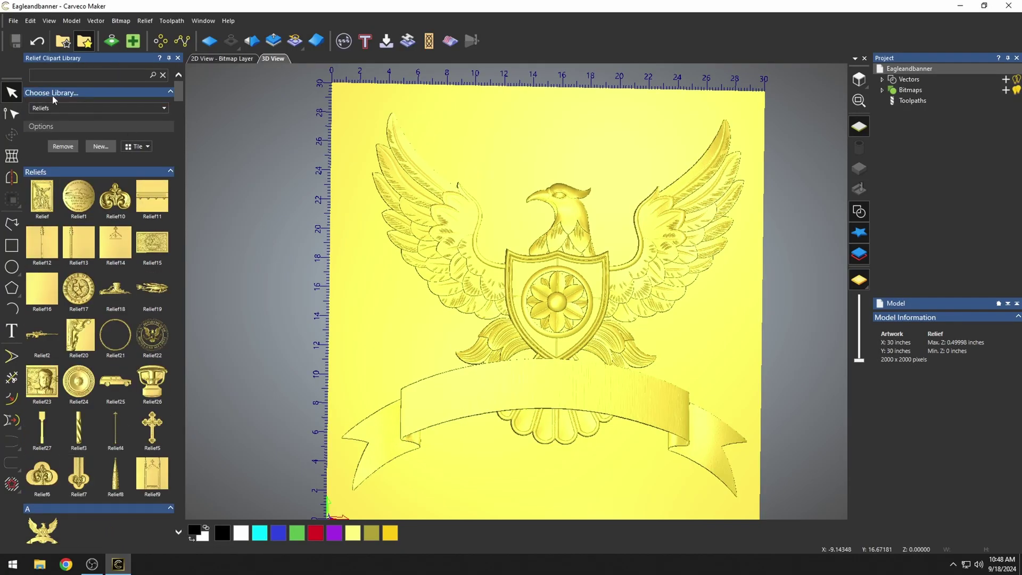
pyautogui.click(166, 107)
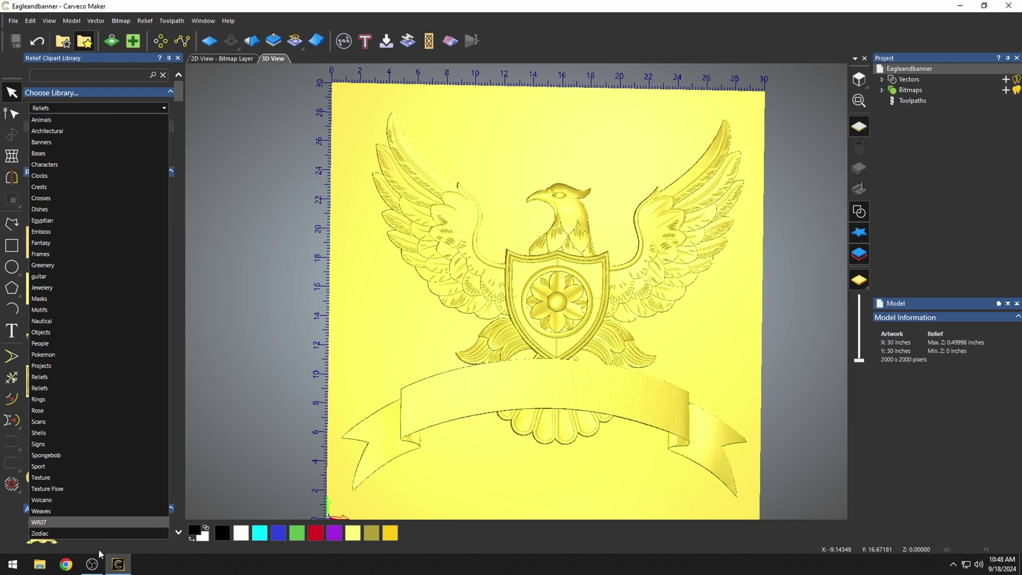
pyautogui.click(184, 94)
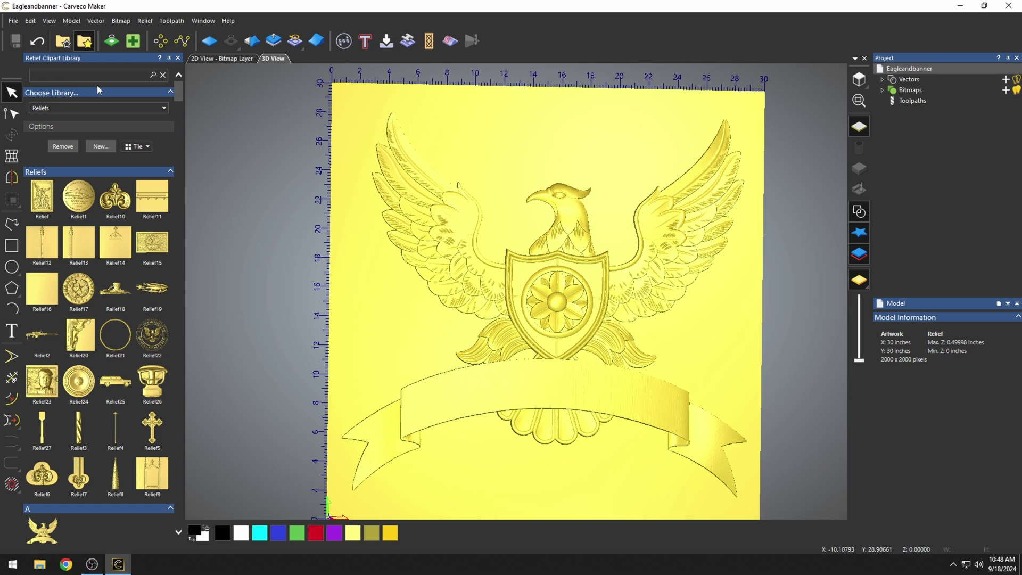
# Step: Create a new clipart library from the Reliefs > A folder
pyautogui.click(102, 147)
pyautogui.scroll(-2, 528, 275)
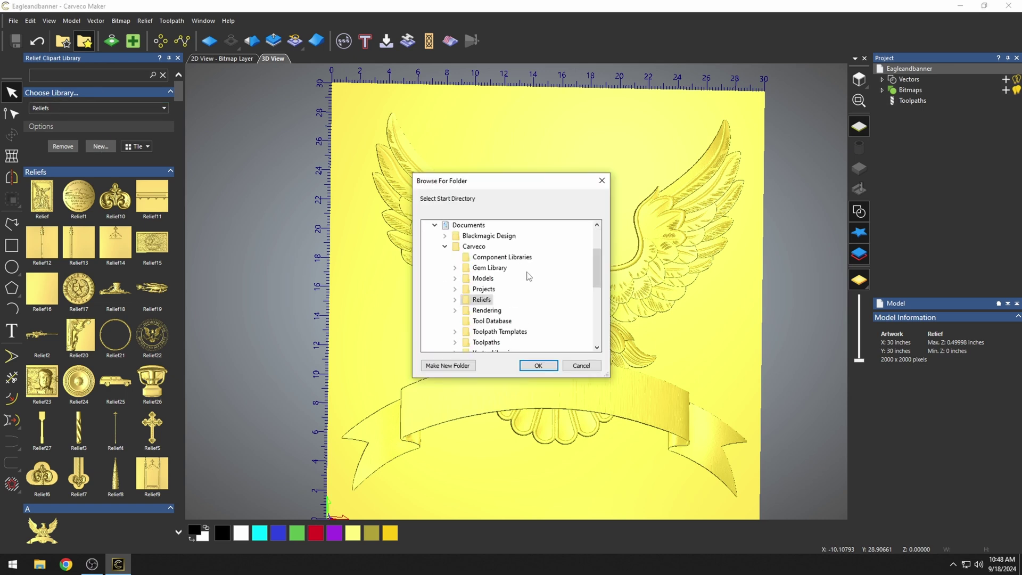
pyautogui.click(456, 300)
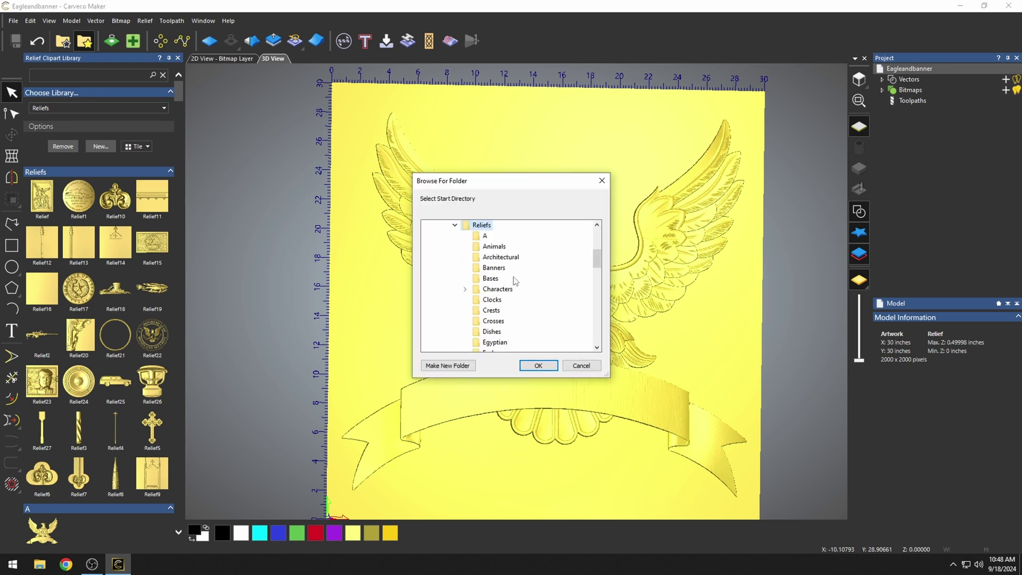
pyautogui.doubleClick(484, 236)
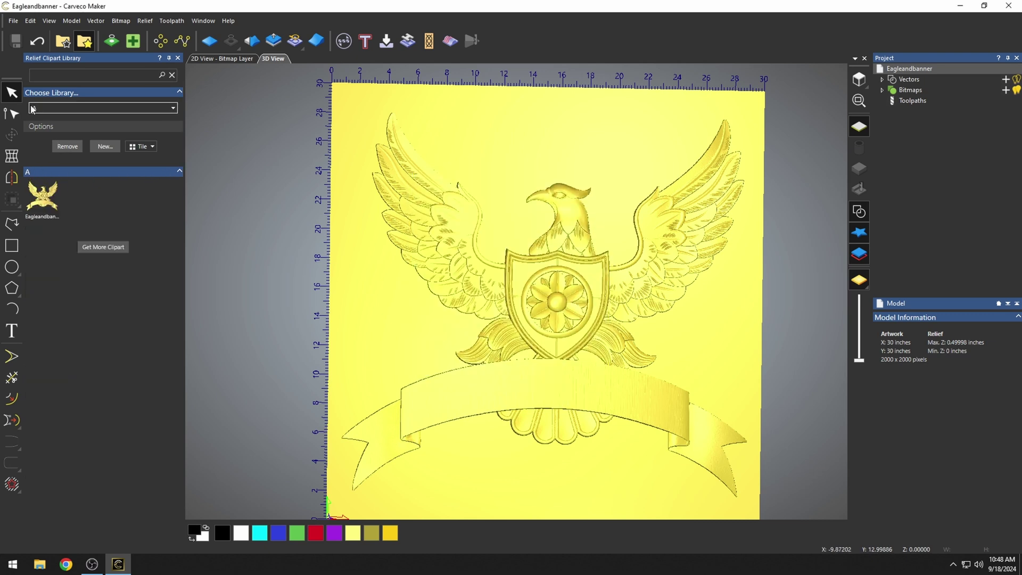
# Step: Switch the Choose Library dropdown back to Reliefs
pyautogui.click(176, 107)
pyautogui.click(76, 118)
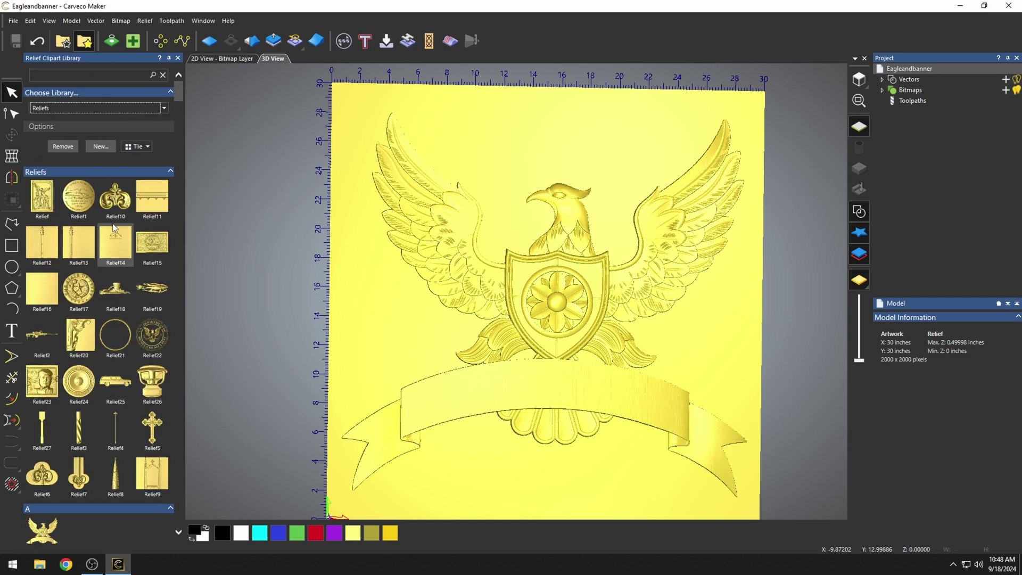
pyautogui.scroll(-5, 131, 269)
pyautogui.scroll(-5, 132, 268)
pyautogui.scroll(-5, 132, 269)
pyautogui.scroll(-5, 132, 269)
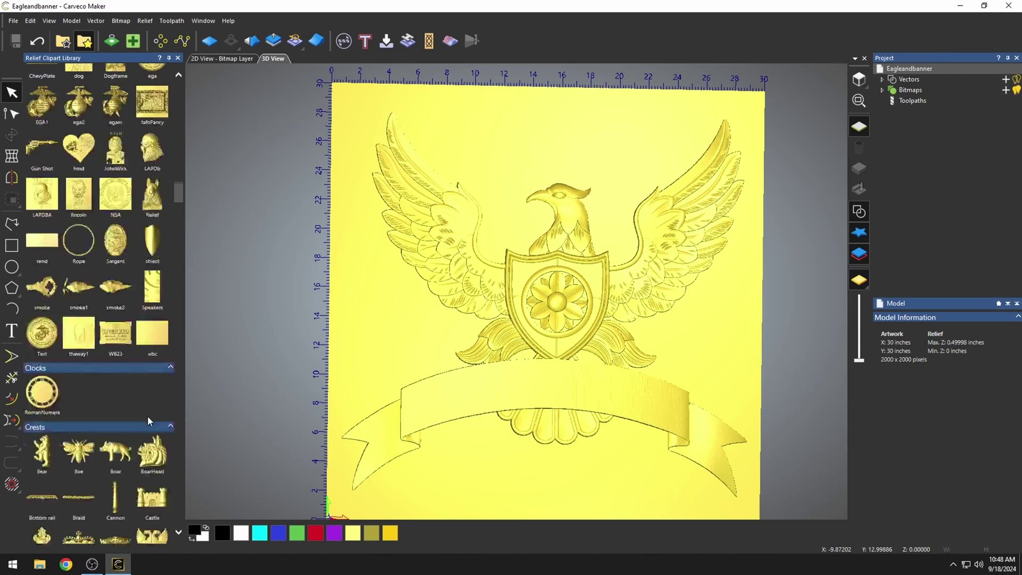
pyautogui.scroll(-5, 135, 319)
pyautogui.scroll(-5, 131, 335)
pyautogui.scroll(-5, 127, 350)
pyautogui.scroll(-5, 127, 350)
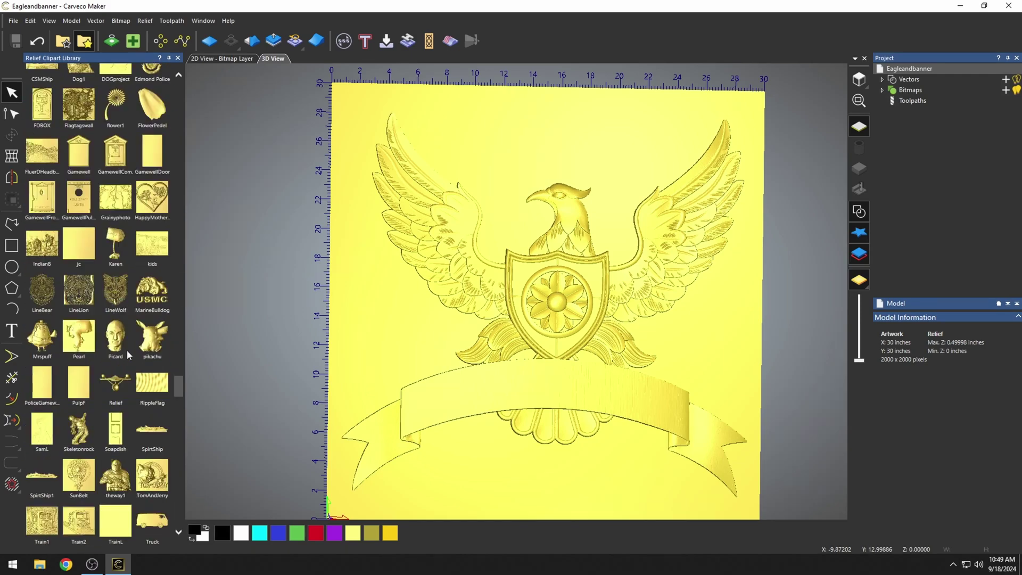
pyautogui.scroll(-5, 128, 350)
pyautogui.scroll(-5, 127, 350)
pyautogui.scroll(-5, 128, 351)
pyautogui.scroll(5, 127, 350)
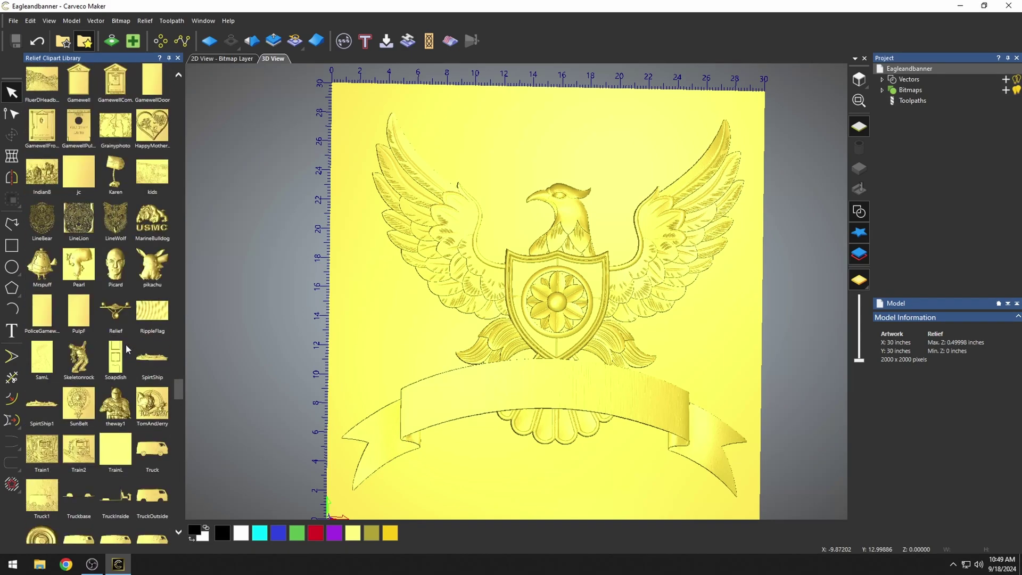
pyautogui.scroll(5, 127, 350)
pyautogui.scroll(5, 125, 344)
pyautogui.scroll(5, 124, 338)
pyautogui.scroll(5, 124, 338)
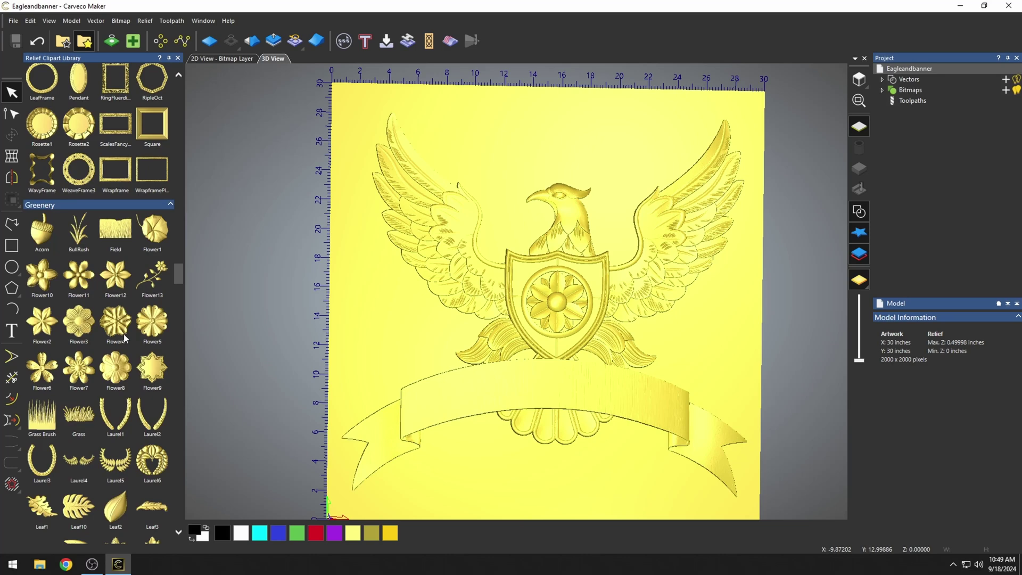
pyautogui.scroll(5, 124, 338)
pyautogui.scroll(5, 123, 337)
pyautogui.scroll(-5, 124, 338)
pyautogui.scroll(5, 124, 337)
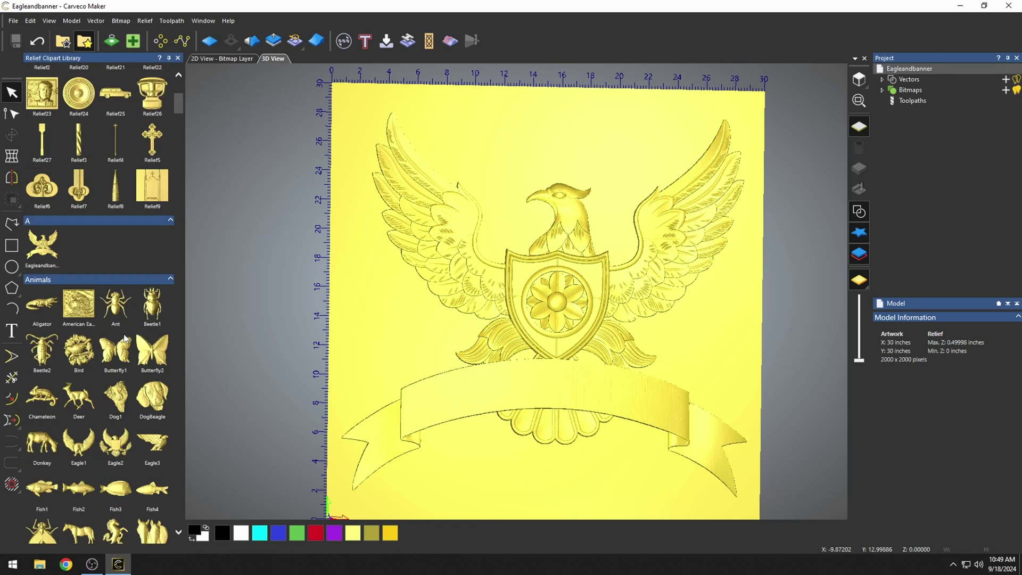
pyautogui.scroll(5, 124, 338)
pyautogui.scroll(-5, 79, 522)
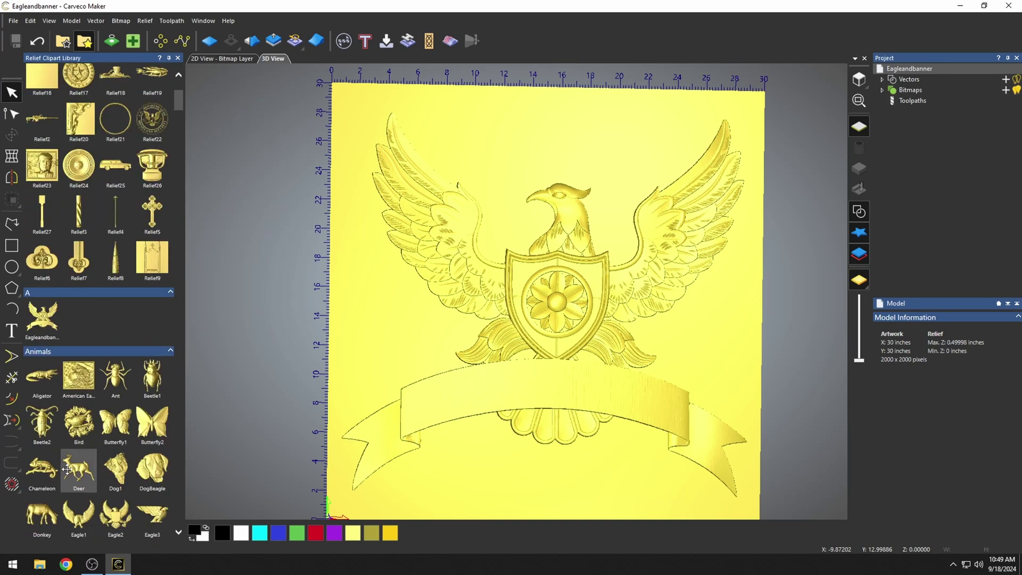
# Step: Reset the relief to zero height and paste Eagleandbanner from library A
pyautogui.click(210, 41)
pyautogui.doubleClick(41, 319)
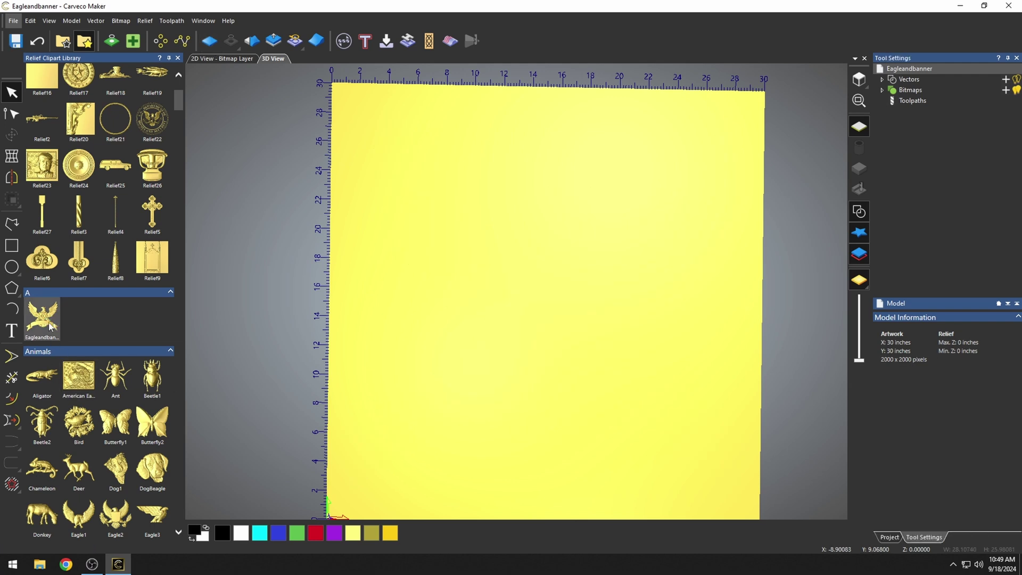